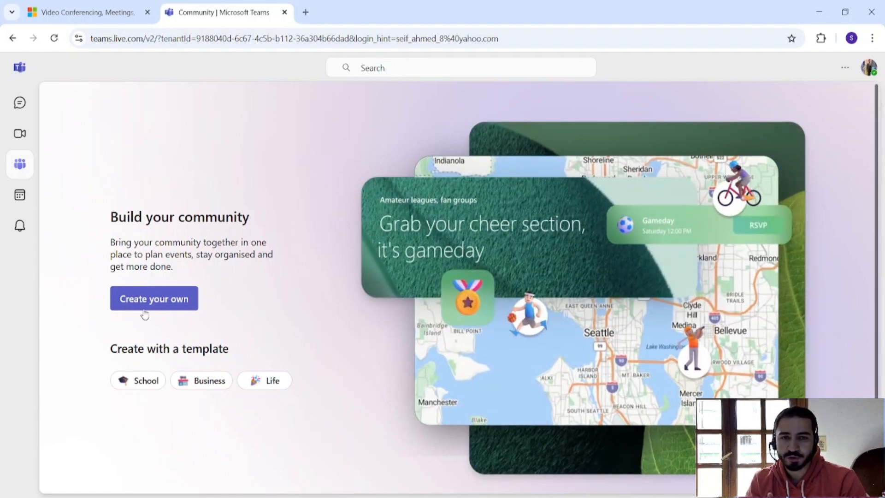
- Start a new community from the Business template and name it Online Meetings
{"action": "left_click", "coordinate": [144, 309]}
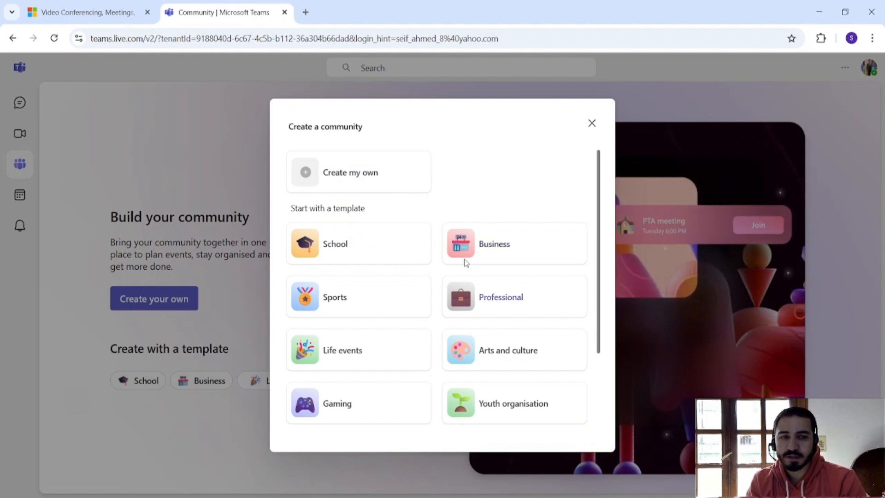
{"action": "left_click", "coordinate": [500, 244]}
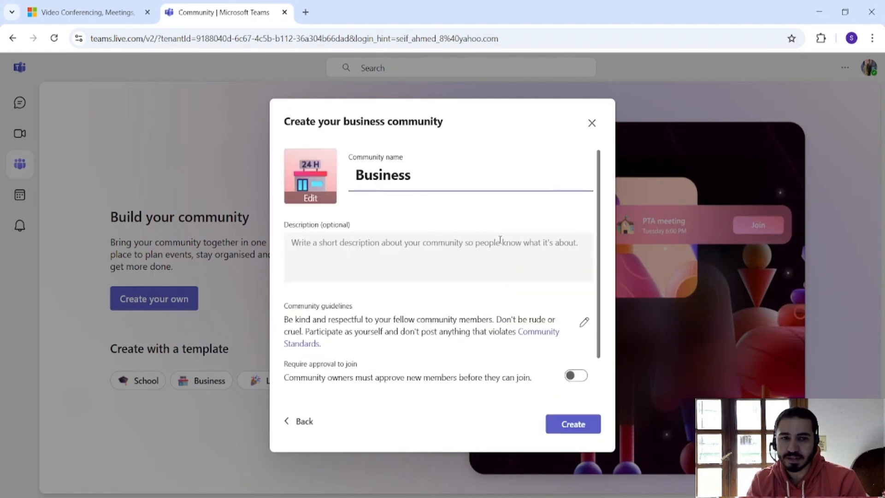
{"action": "key", "text": "shift+Left"}
{"action": "key", "text": "shift+Left"}
{"action": "key", "text": "shift+Left"}
{"action": "key", "text": "shift+Left"}
{"action": "key", "text": "shift+Left"}
{"action": "key", "text": "shift+Left"}
{"action": "key", "text": "shift+Left"}
{"action": "key", "text": "shift+Left"}
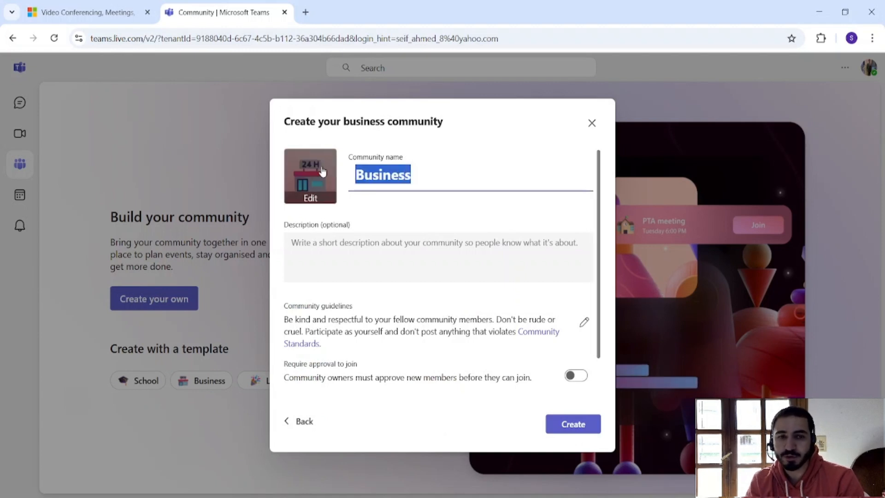
{"action": "type", "text": "On"}
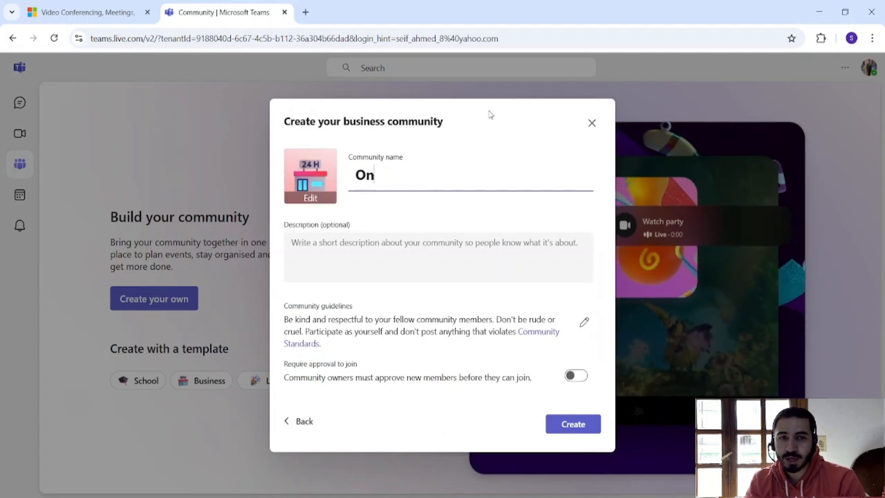
{"action": "type", "text": "line Meetings"}
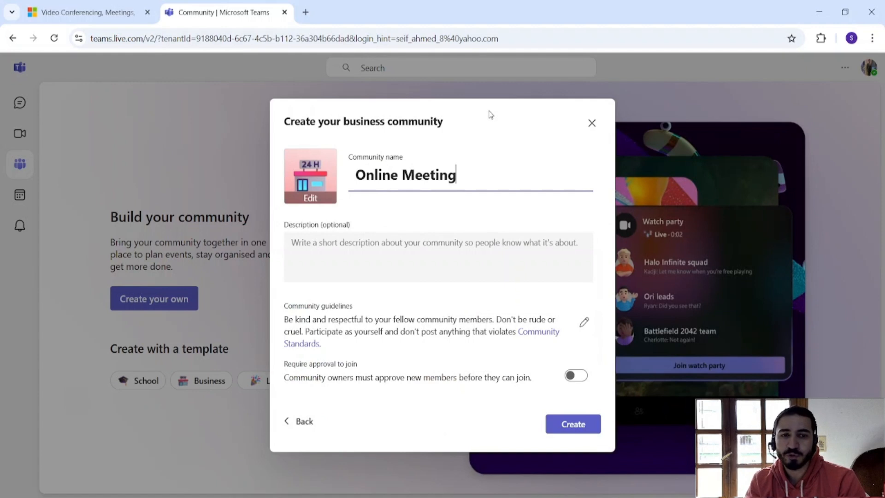
- Review the description, approval and public options, create the community without changing them, and dismiss the What's new notice
{"action": "left_click", "coordinate": [399, 249]}
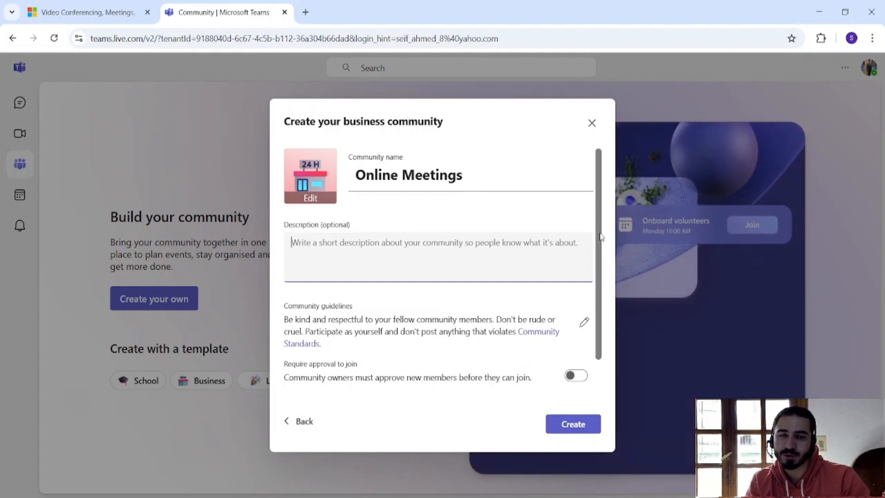
{"action": "left_click", "coordinate": [600, 235]}
{"action": "scroll", "coordinate": [601, 238], "scroll_direction": "down", "scroll_amount": 2}
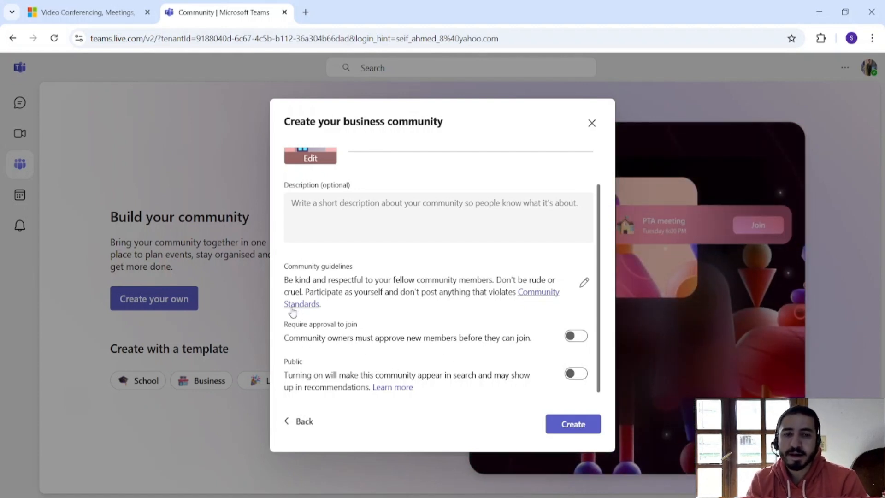
{"action": "left_click_drag", "start_coordinate": [283, 325], "coordinate": [362, 327]}
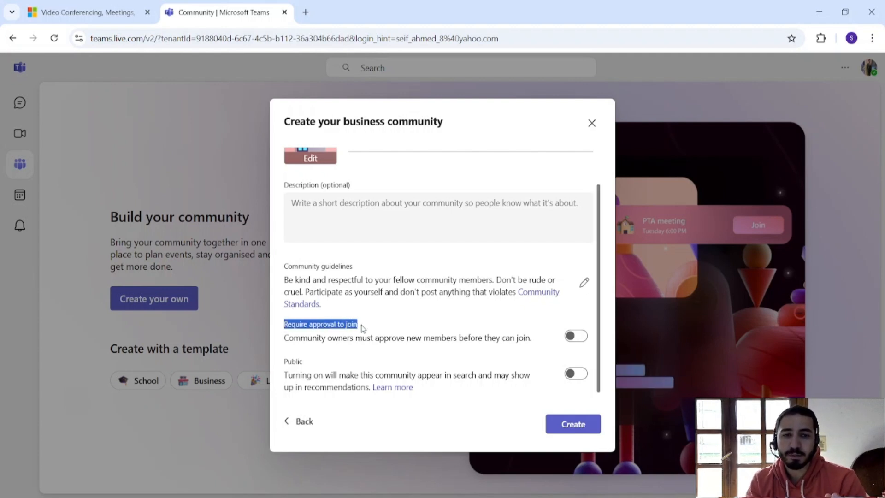
{"action": "left_click", "coordinate": [572, 424]}
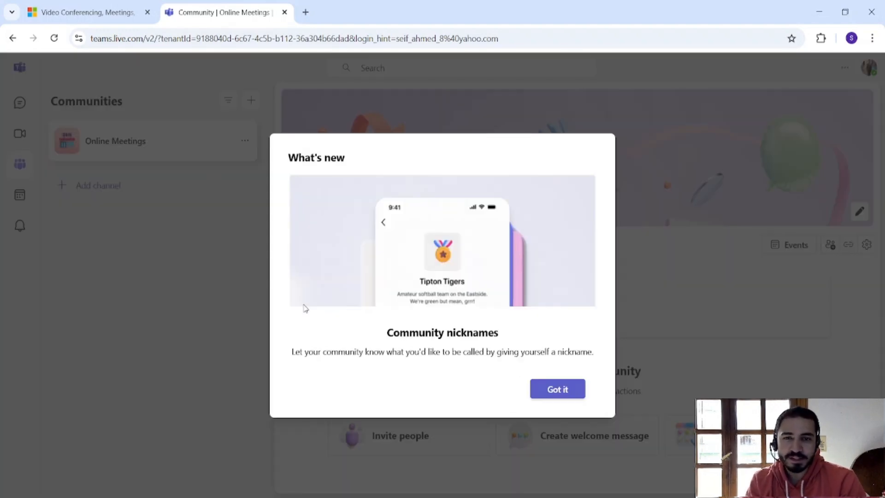
{"action": "left_click", "coordinate": [560, 389]}
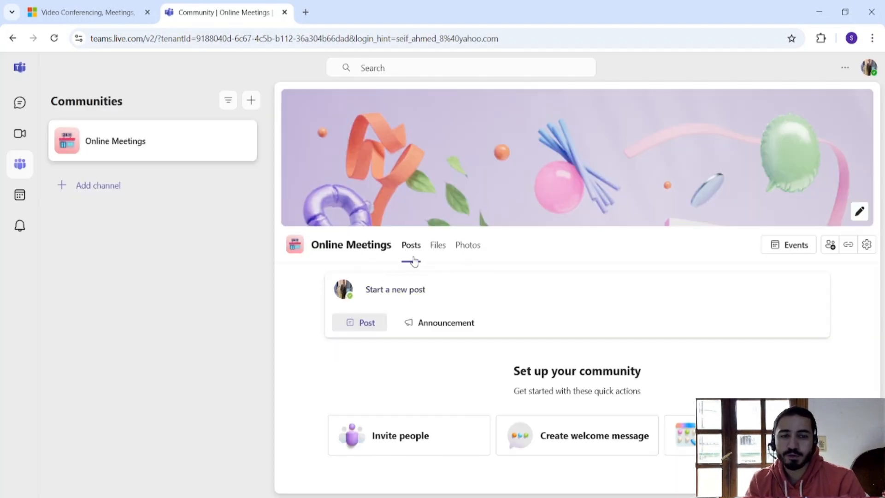
- Look at the Online Meetings community's files and photos, and return to its posts
{"action": "left_click", "coordinate": [439, 248]}
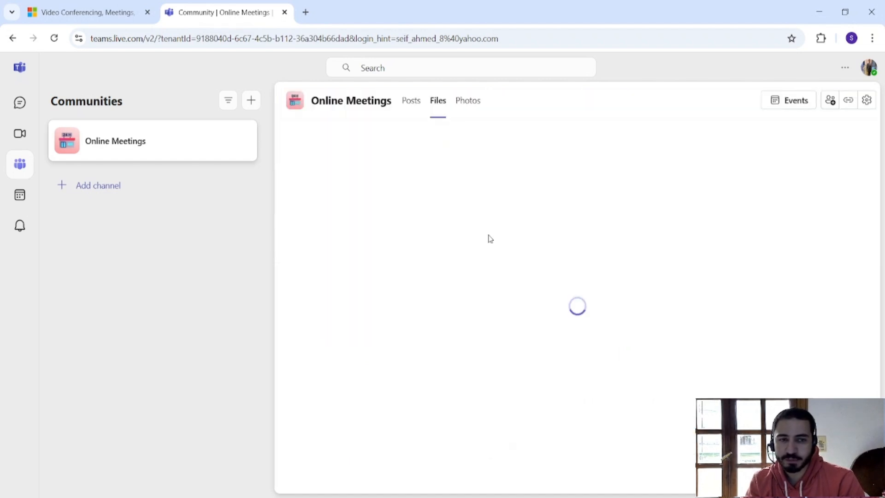
{"action": "left_click", "coordinate": [467, 112]}
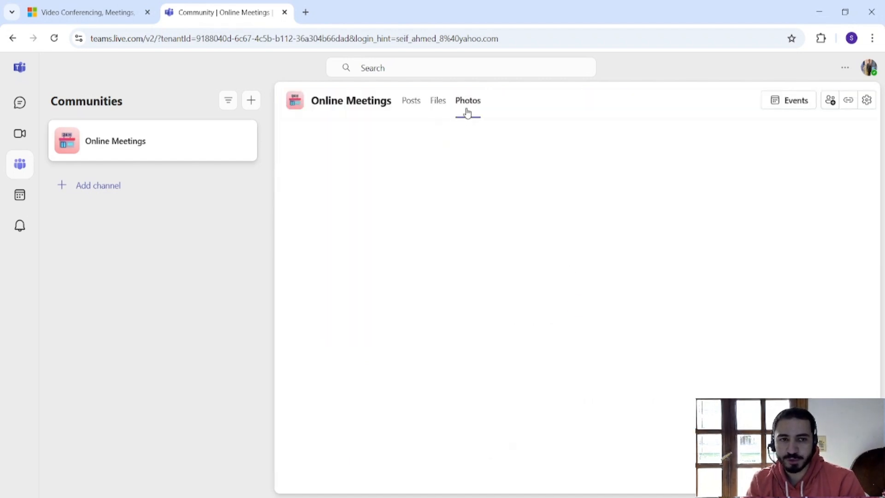
{"action": "left_click", "coordinate": [412, 103]}
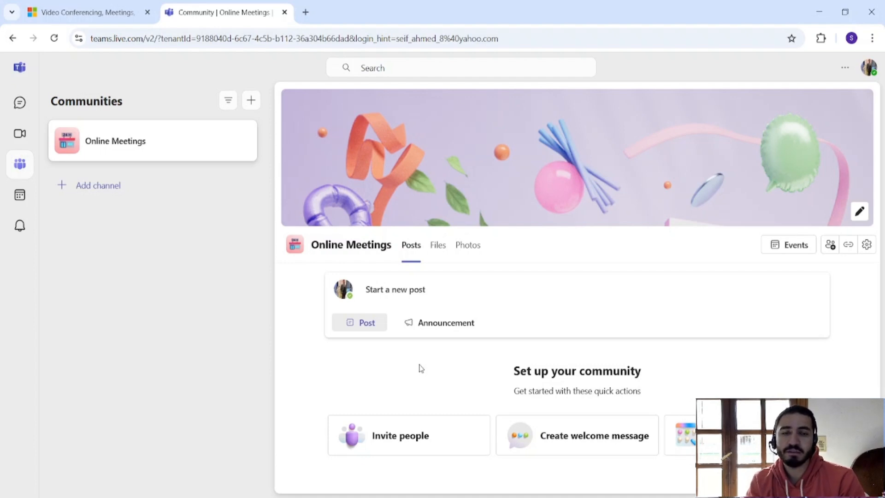
- View the member invitation form without inviting anyone, and copy the link to the Online Meetings community
{"action": "left_click", "coordinate": [394, 441]}
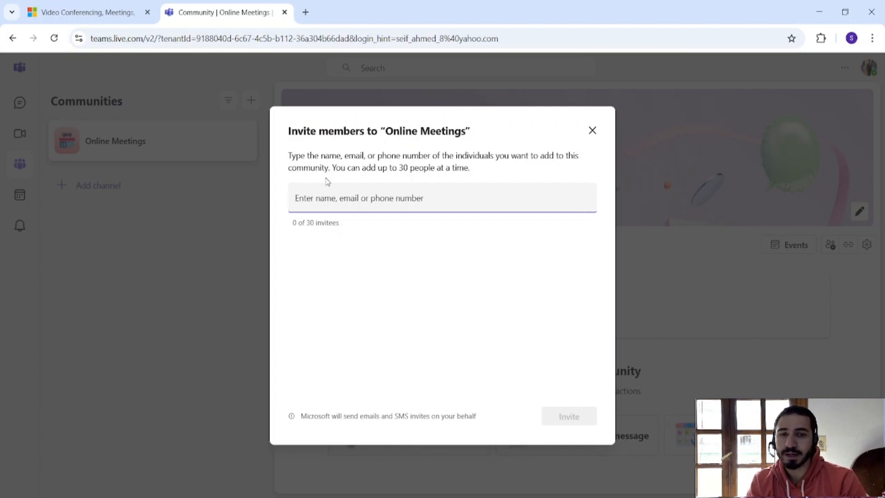
{"action": "left_click", "coordinate": [594, 131]}
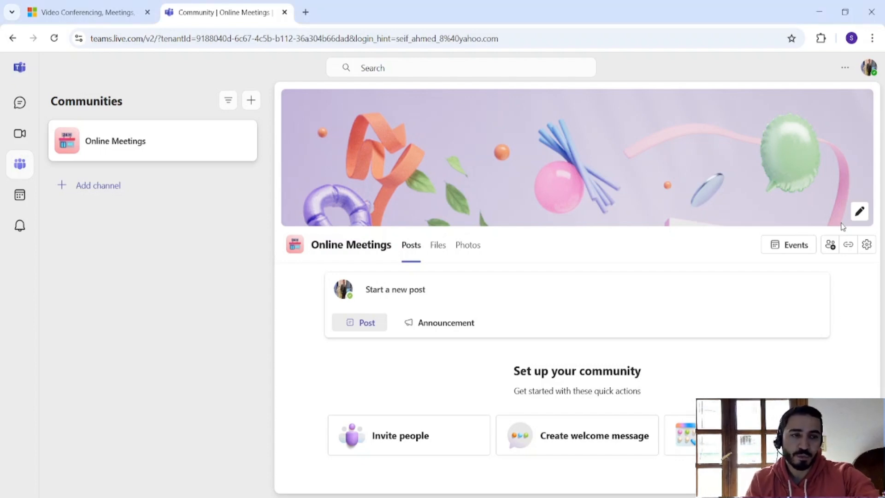
{"action": "left_click", "coordinate": [849, 247]}
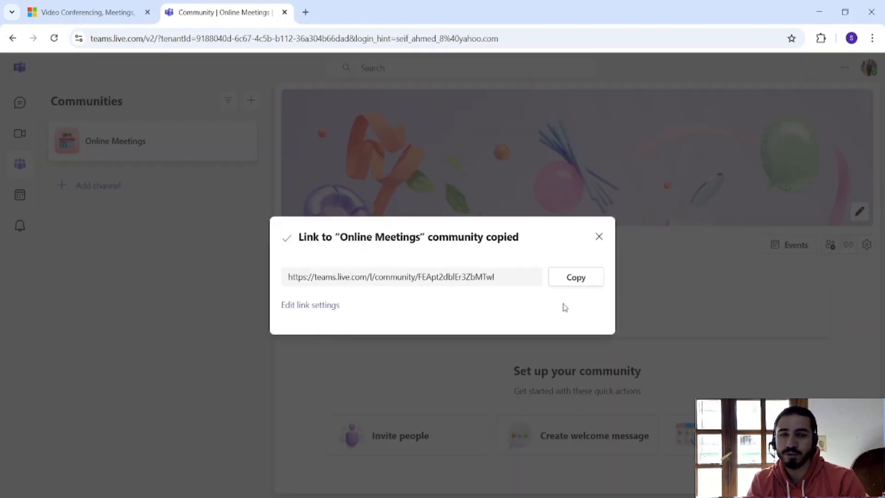
{"action": "left_click", "coordinate": [575, 277]}
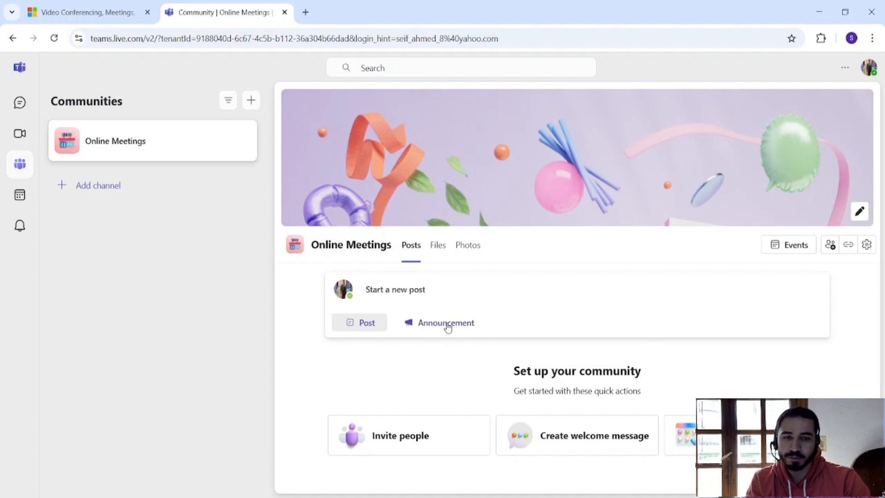
- Open a blank announcement draft in the Online Meetings community and look over its layout
{"action": "left_click", "coordinate": [471, 318]}
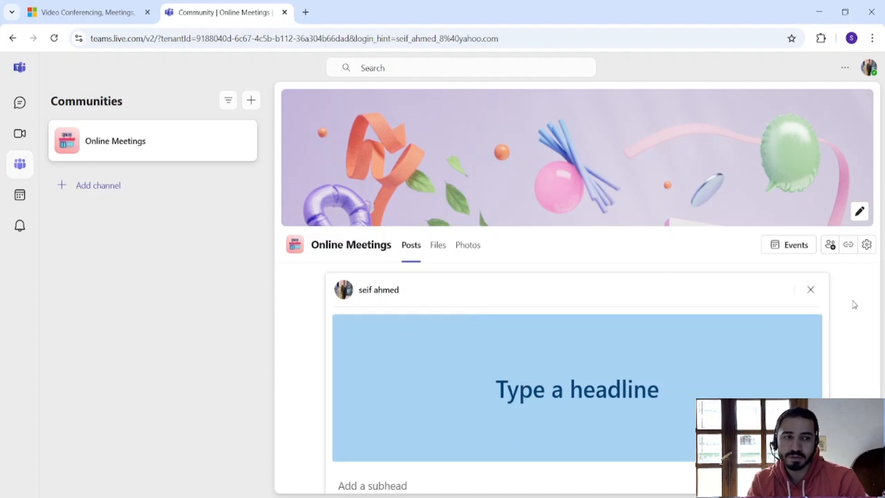
{"action": "scroll", "coordinate": [854, 304], "scroll_direction": "down", "scroll_amount": 3}
{"action": "scroll", "coordinate": [854, 304], "scroll_direction": "up", "scroll_amount": 3}
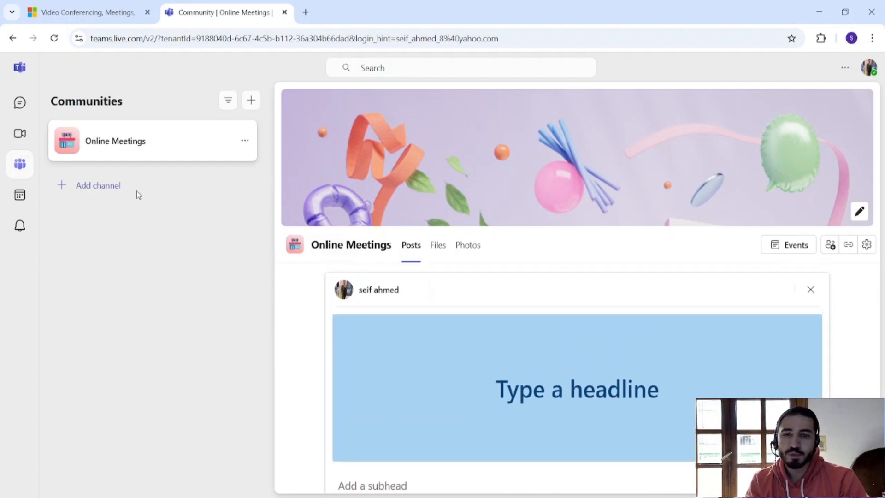
- Add a channel named Online Meetings Appointments to the Online Meetings community
{"action": "left_click", "coordinate": [88, 186]}
{"action": "left_click", "coordinate": [360, 277]}
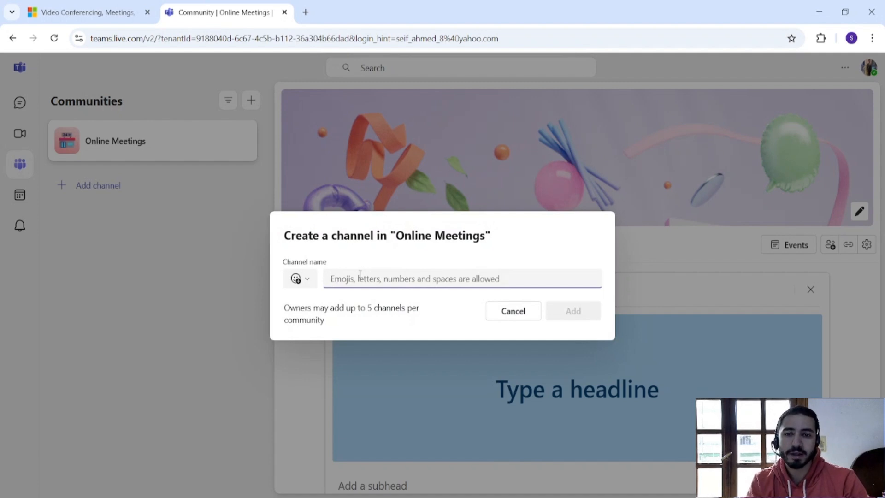
{"action": "type", "text": "On"}
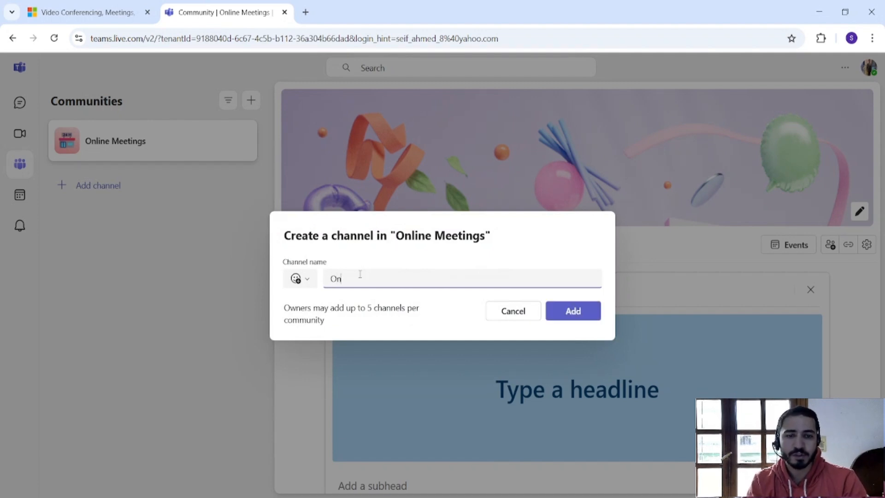
{"action": "type", "text": "line Meeting"}
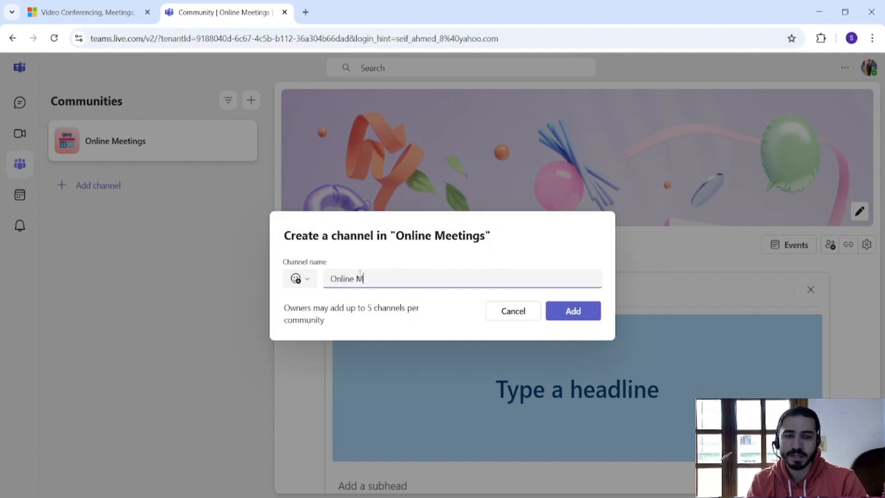
{"action": "type", "text": "s Appointments"}
{"action": "left_click", "coordinate": [567, 309]}
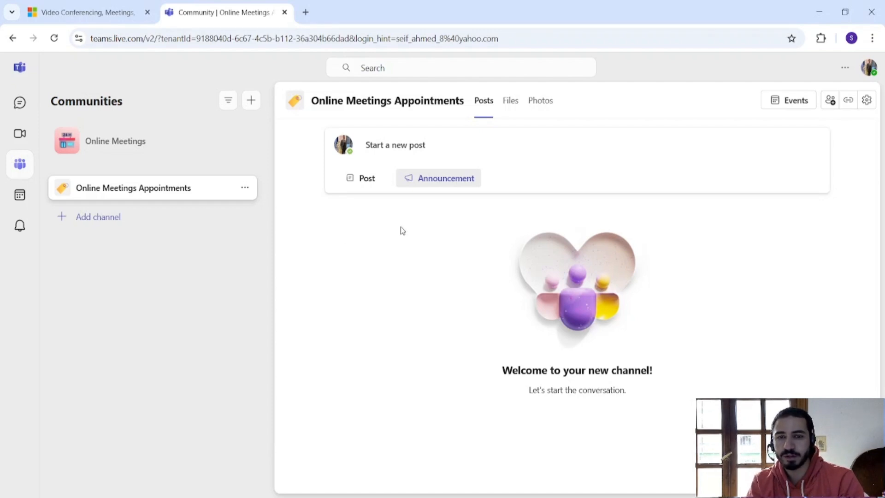
- Add another channel named Complaints to the Online Meetings community
{"action": "left_click", "coordinate": [97, 220]}
{"action": "left_click", "coordinate": [375, 278]}
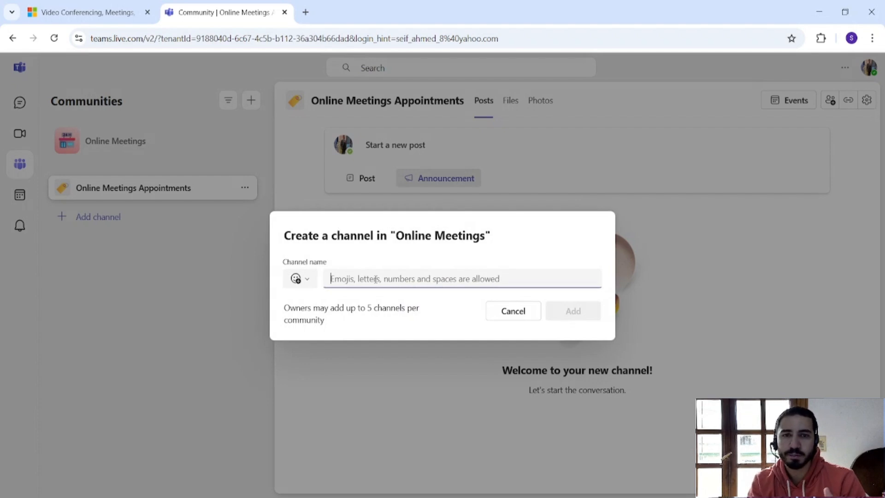
{"action": "type", "text": "Complaints"}
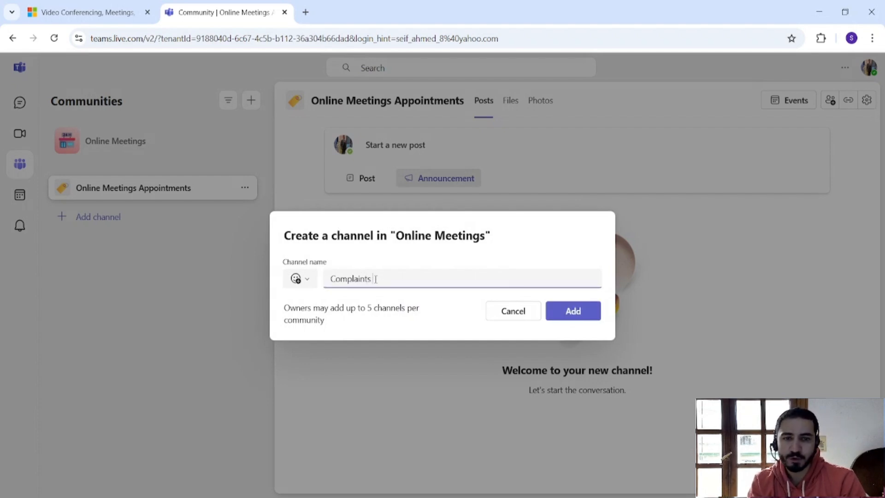
{"action": "left_click", "coordinate": [577, 310]}
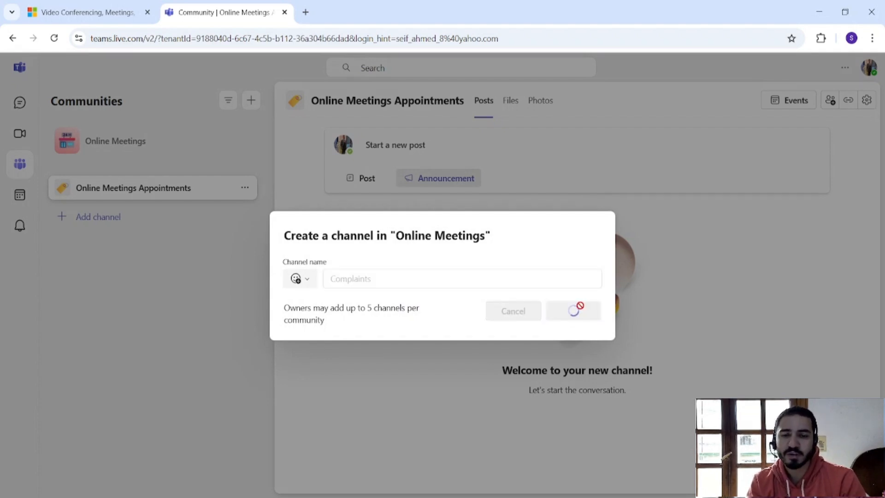